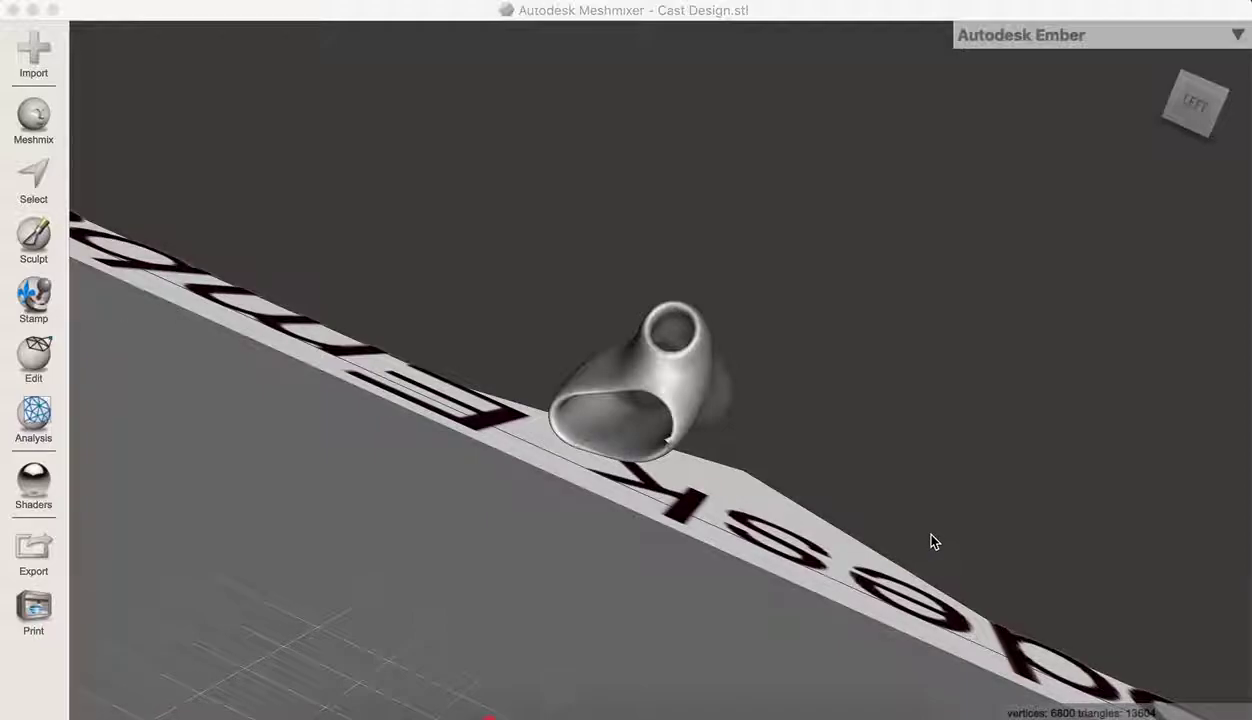
# Scale the cast uniformly by 254.6 with Transform, to about 328 × 396 × 1088 mm.
pyautogui.click(35, 352)
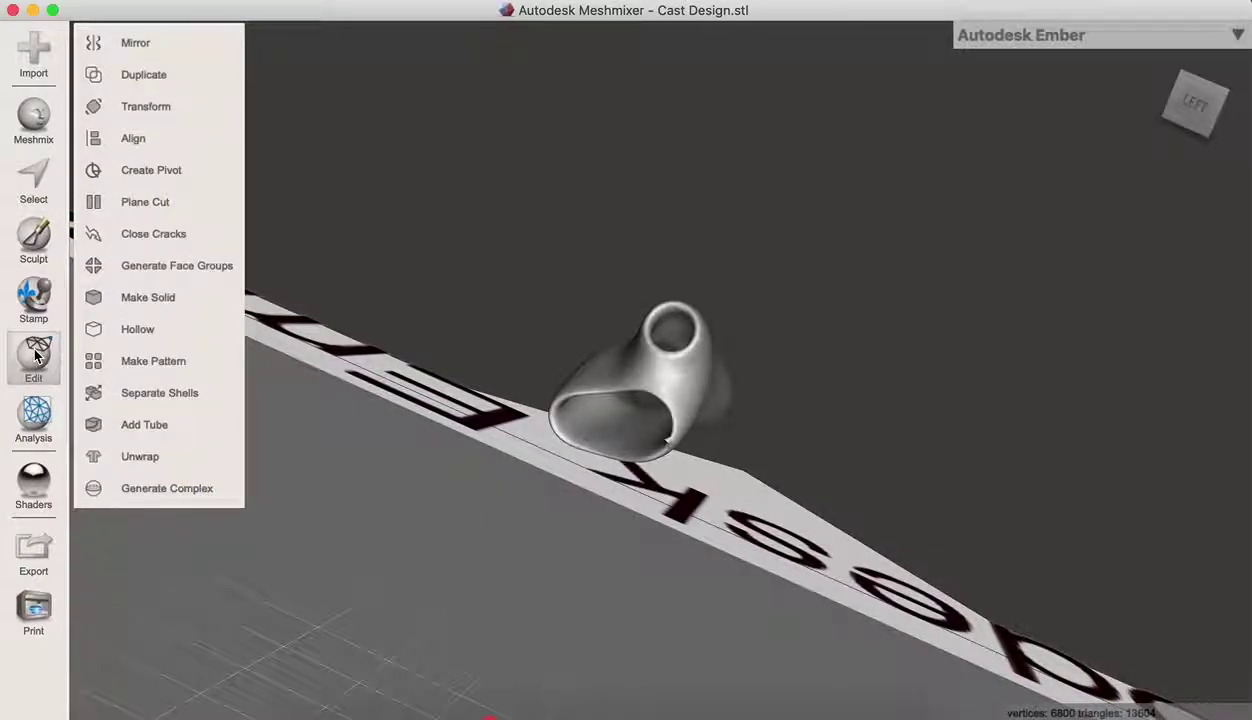
pyautogui.click(145, 110)
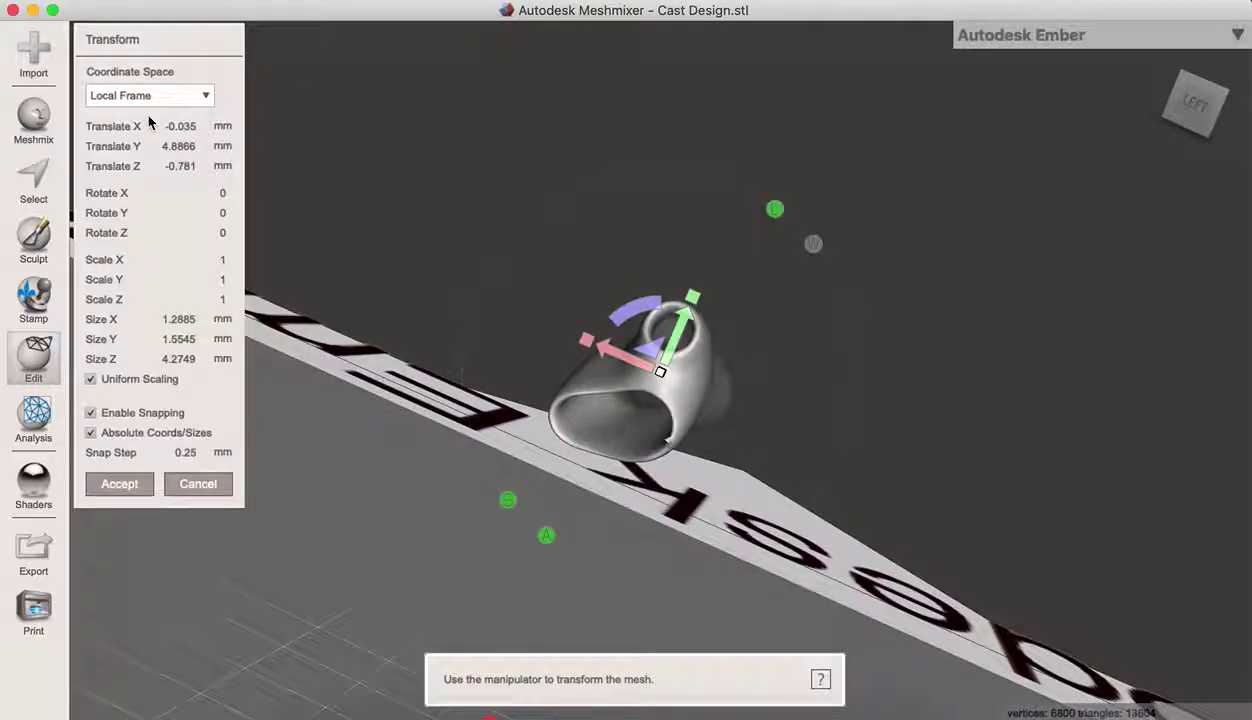
pyautogui.click(214, 259)
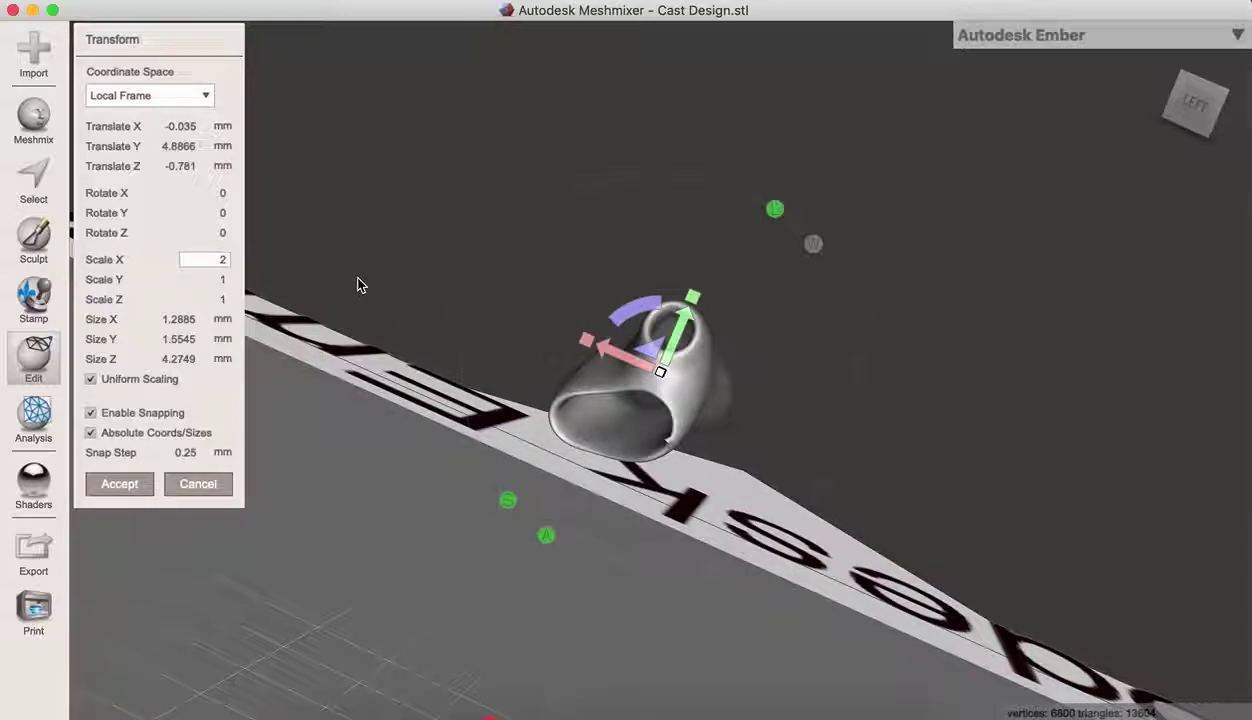
pyautogui.write('254.8')
pyautogui.press('Tab')
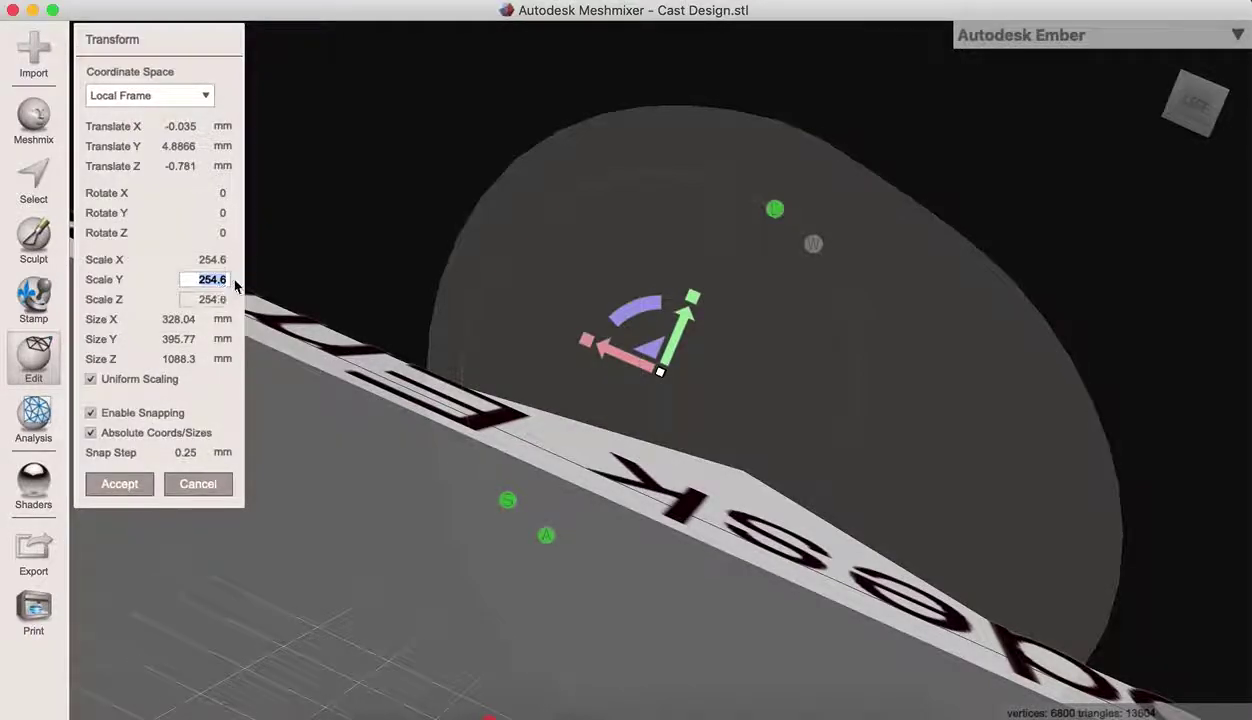
pyautogui.click(118, 480)
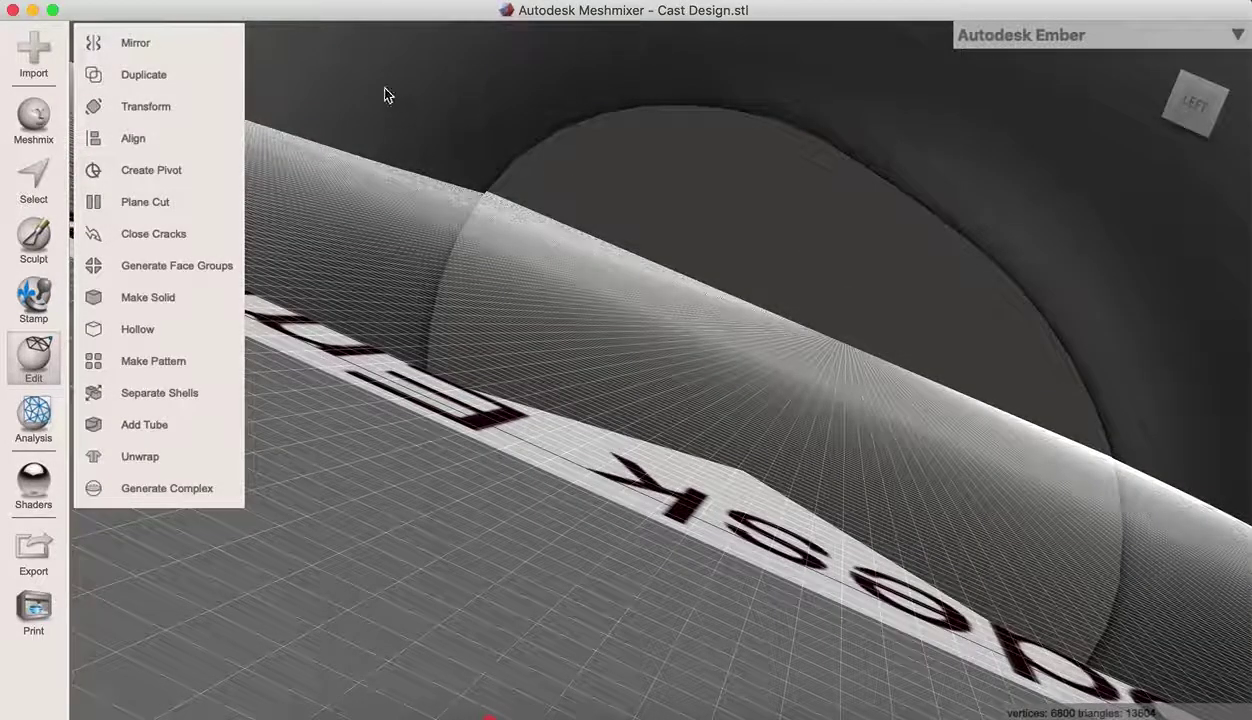
# Recenter the view on the enlarged cast and orbit to a lengthwise front view.
pyautogui.click(260, 1)
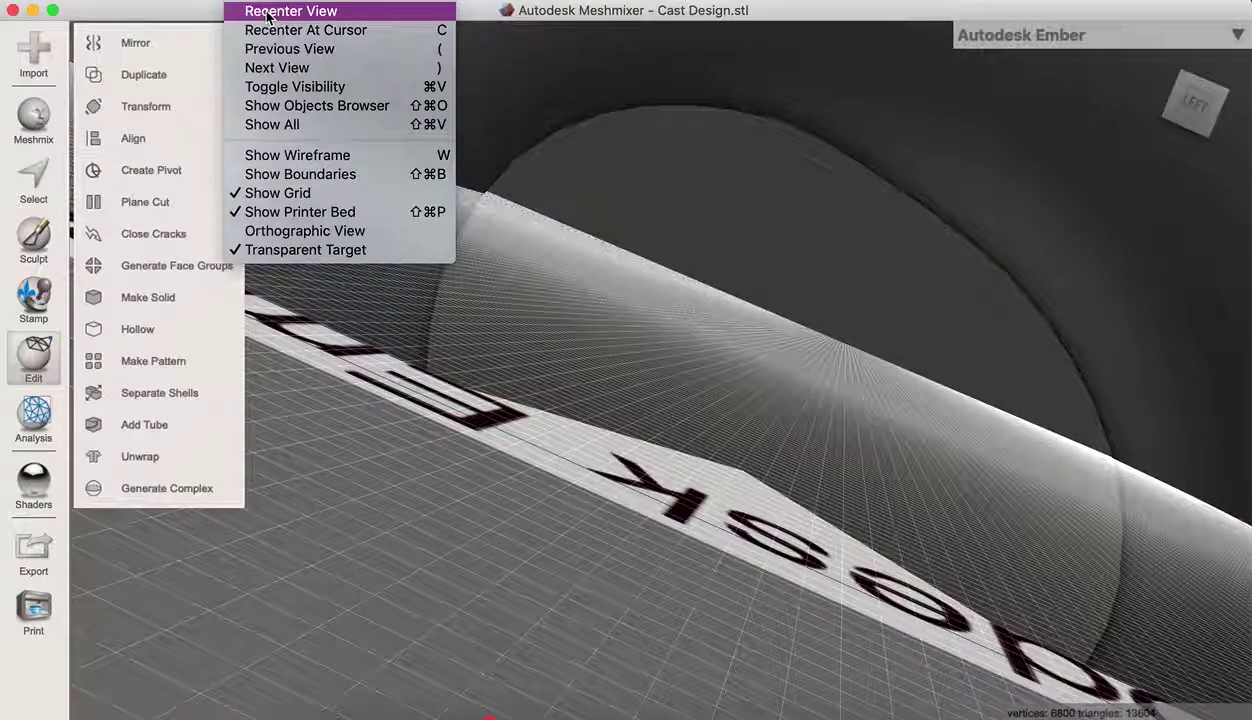
pyautogui.click(267, 15)
pyautogui.moveTo(843, 495); pyautogui.dragTo(753, 482, button='right')
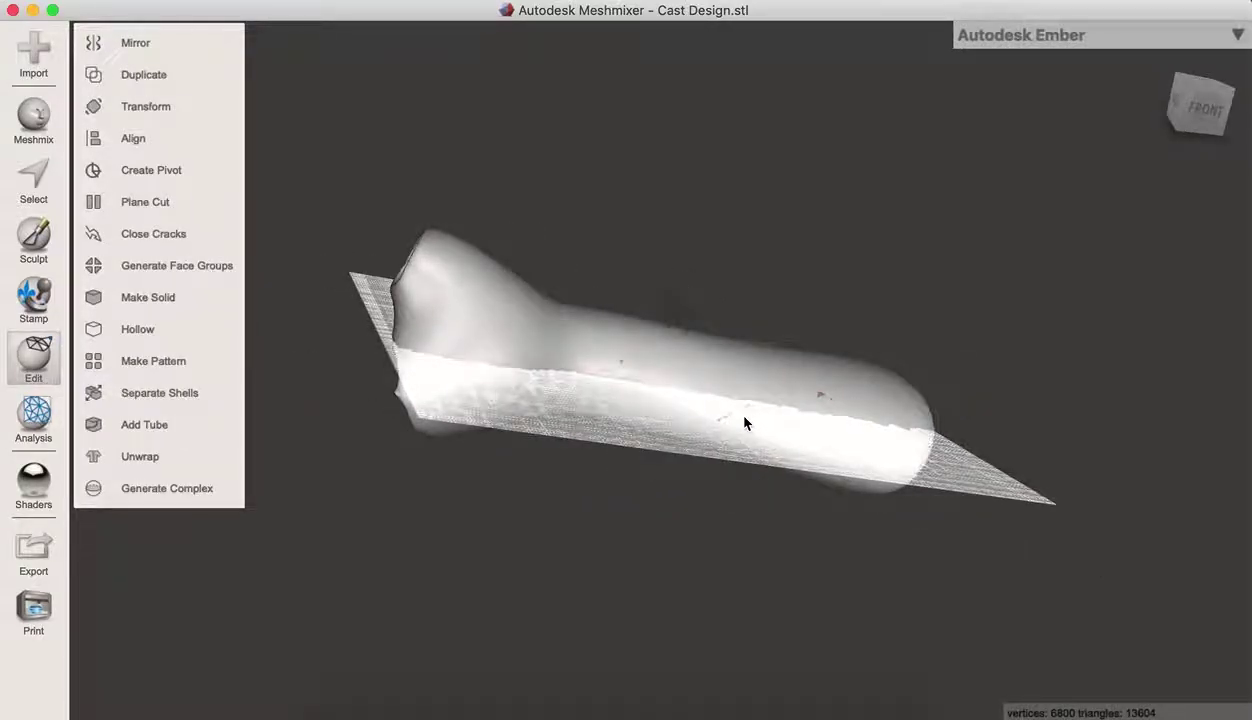
# Select the entire cast mesh and bring up the Reduce tool for the selection.
pyautogui.click(34, 189)
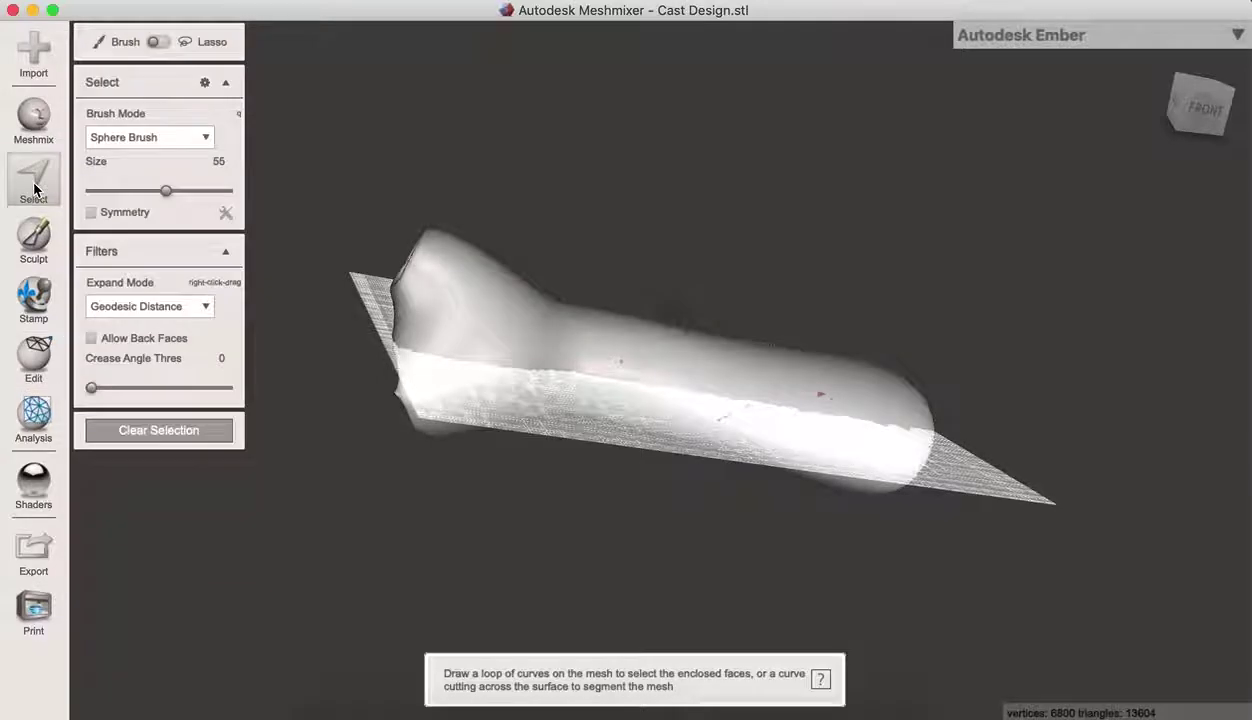
pyautogui.click(555, 334)
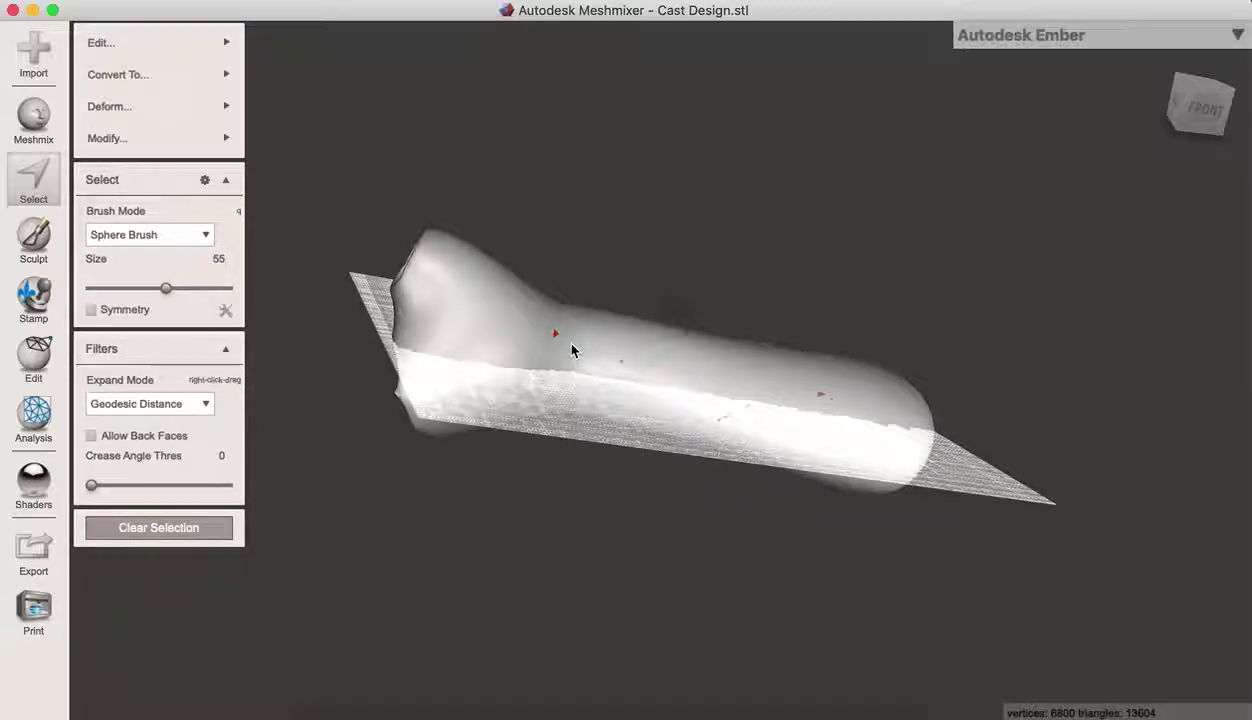
pyautogui.doubleClick(572, 345)
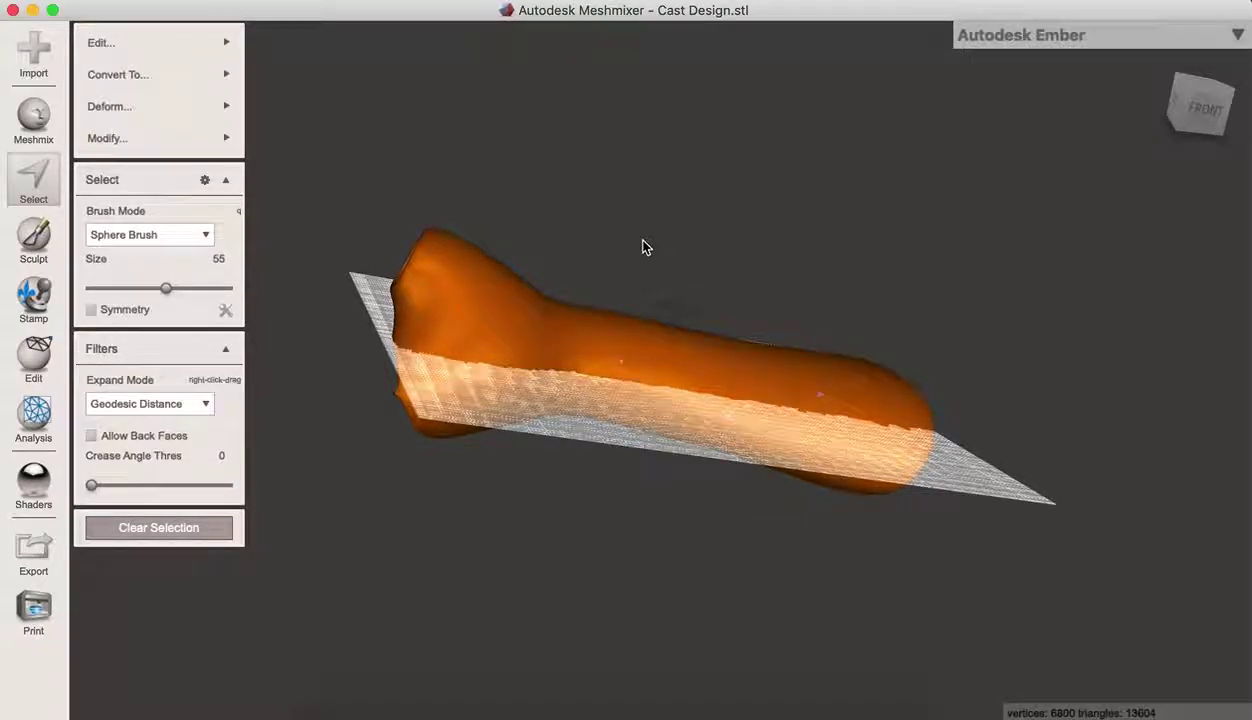
pyautogui.click(156, 44)
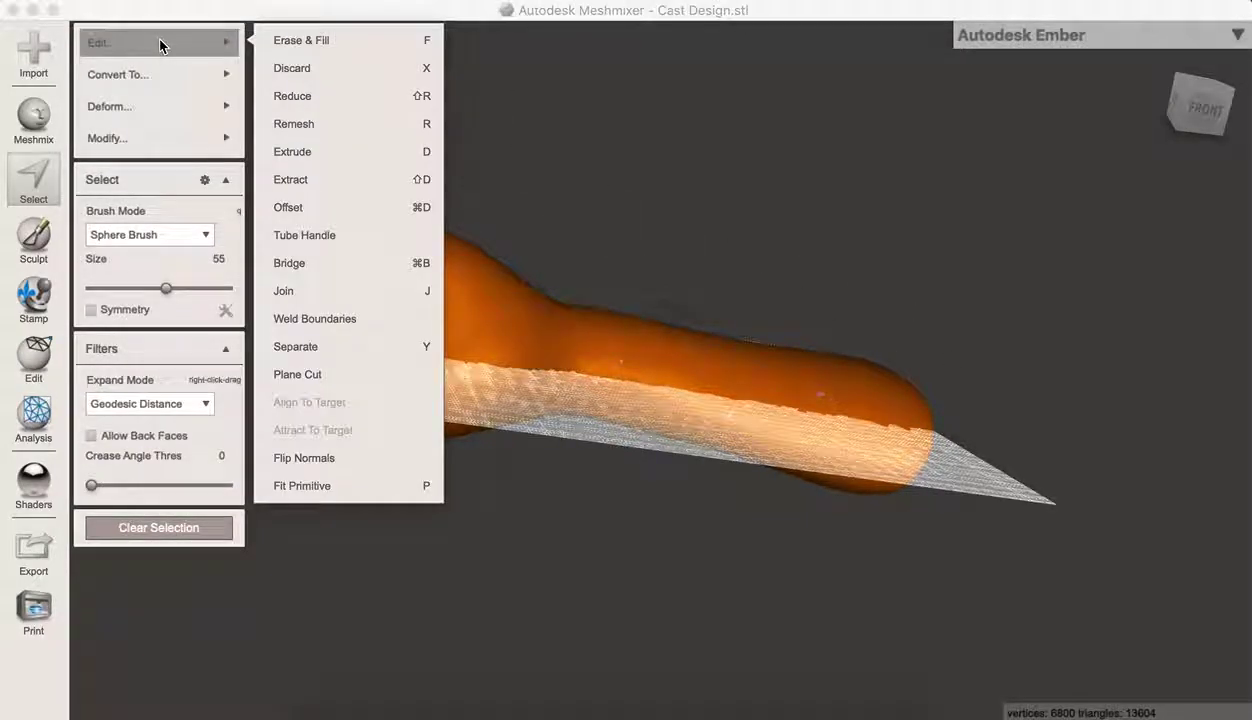
pyautogui.click(320, 96)
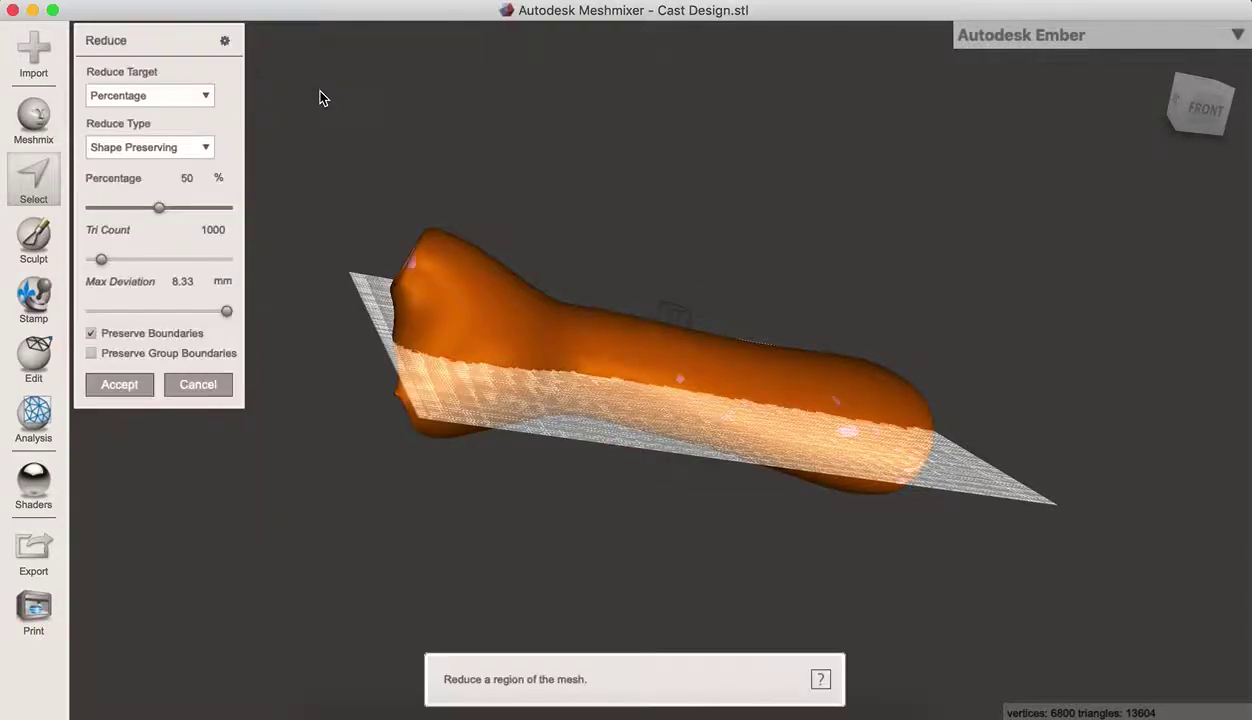
# Reduce the cast with a 600-triangle budget and Preserve Boundaries off, leaving 1000 triangles.
pyautogui.click(201, 97)
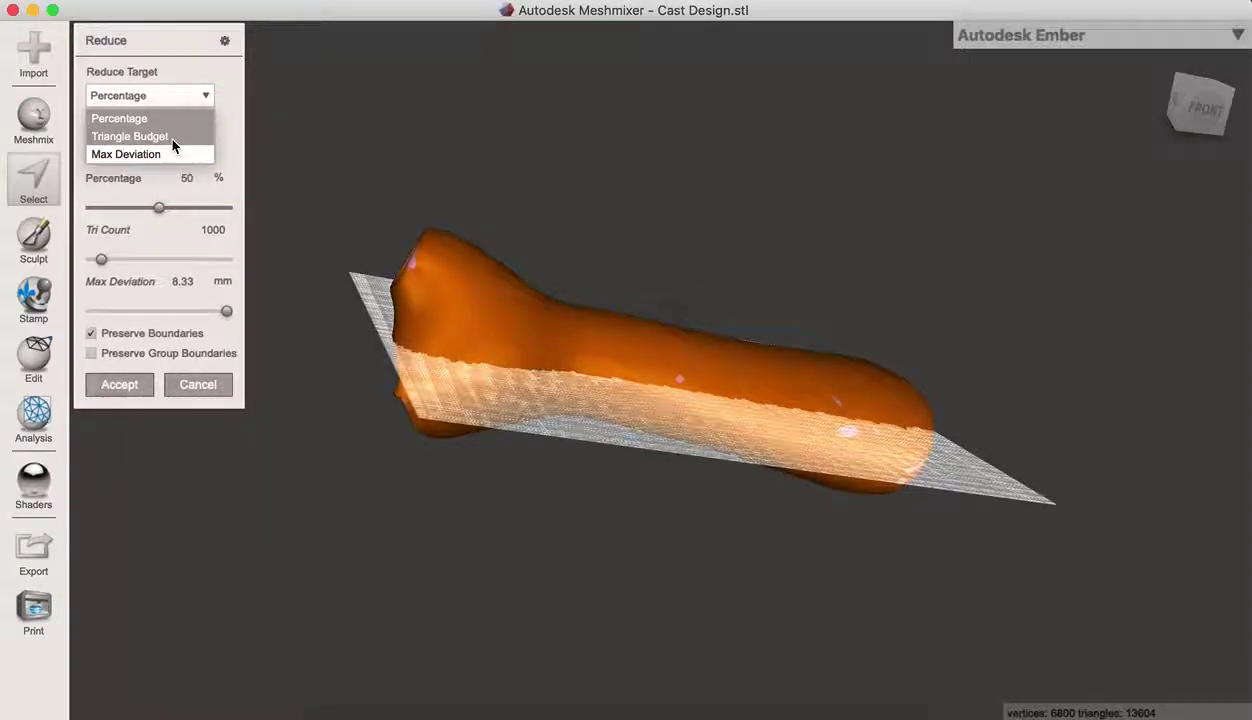
pyautogui.press('Escape')
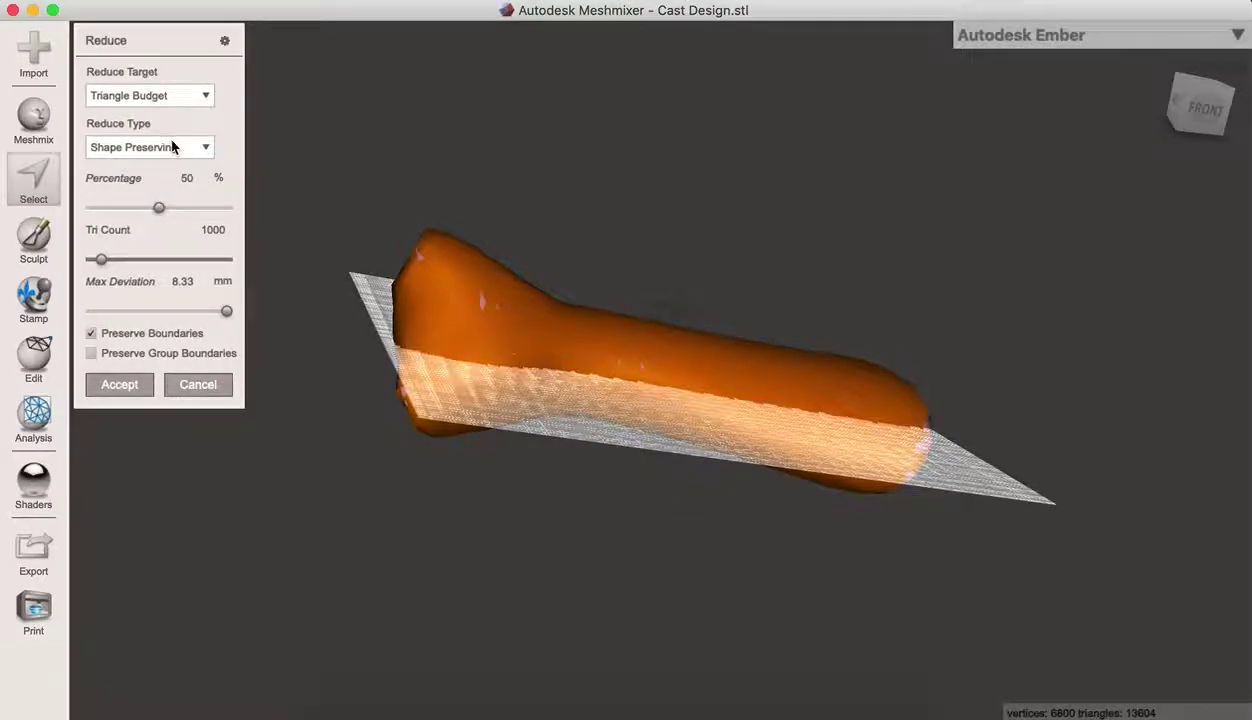
pyautogui.click(214, 230)
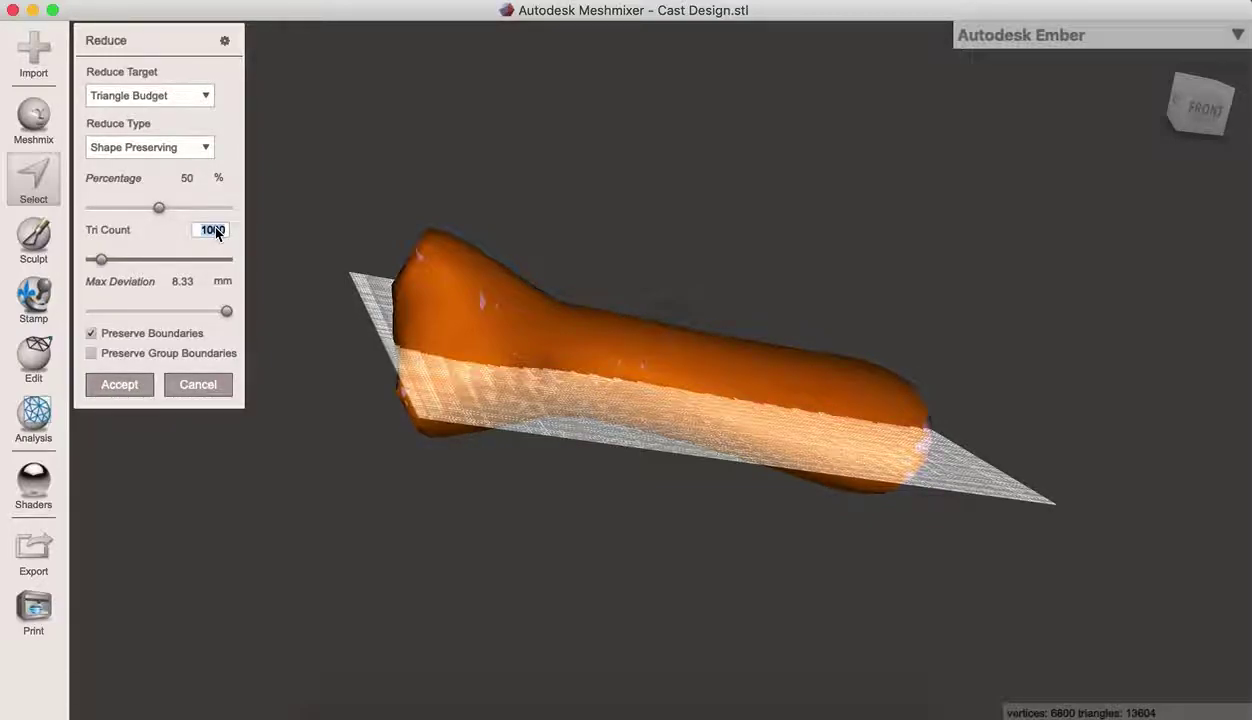
pyautogui.write('600')
pyautogui.click(92, 335)
pyautogui.click(109, 376)
pyautogui.click(128, 386)
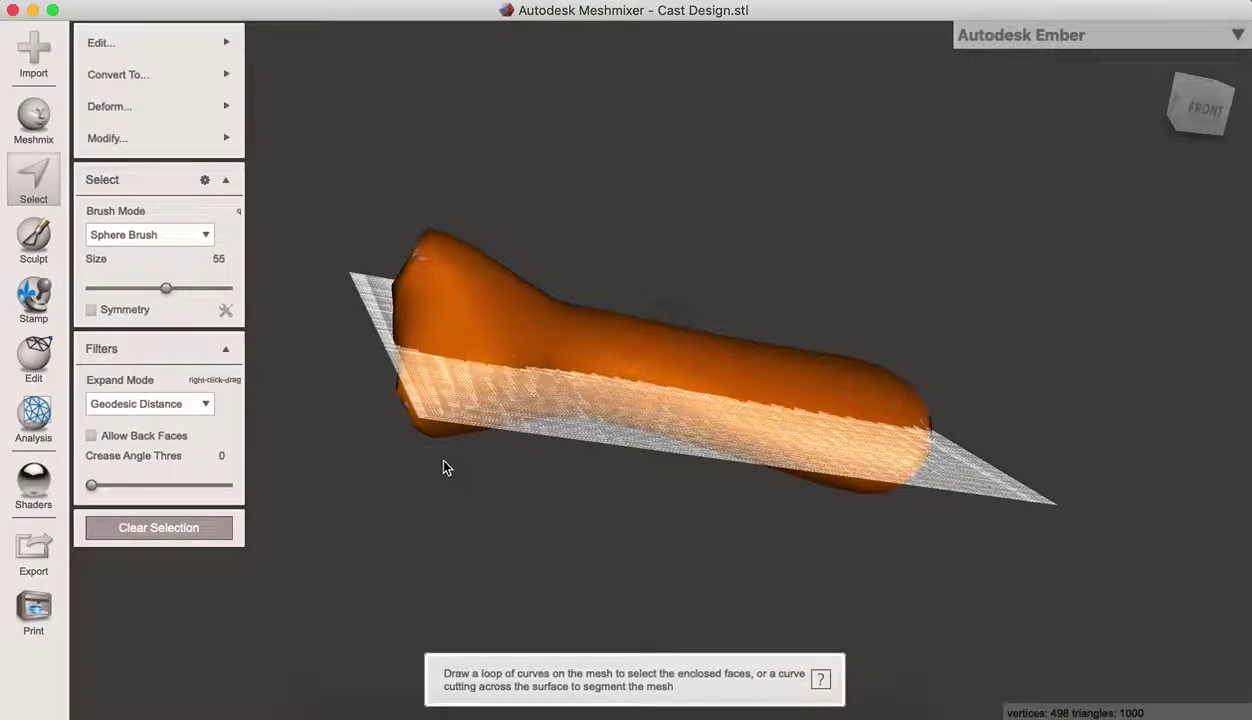
pyautogui.moveTo(403, 462); pyautogui.dragTo(632, 494, button='right')
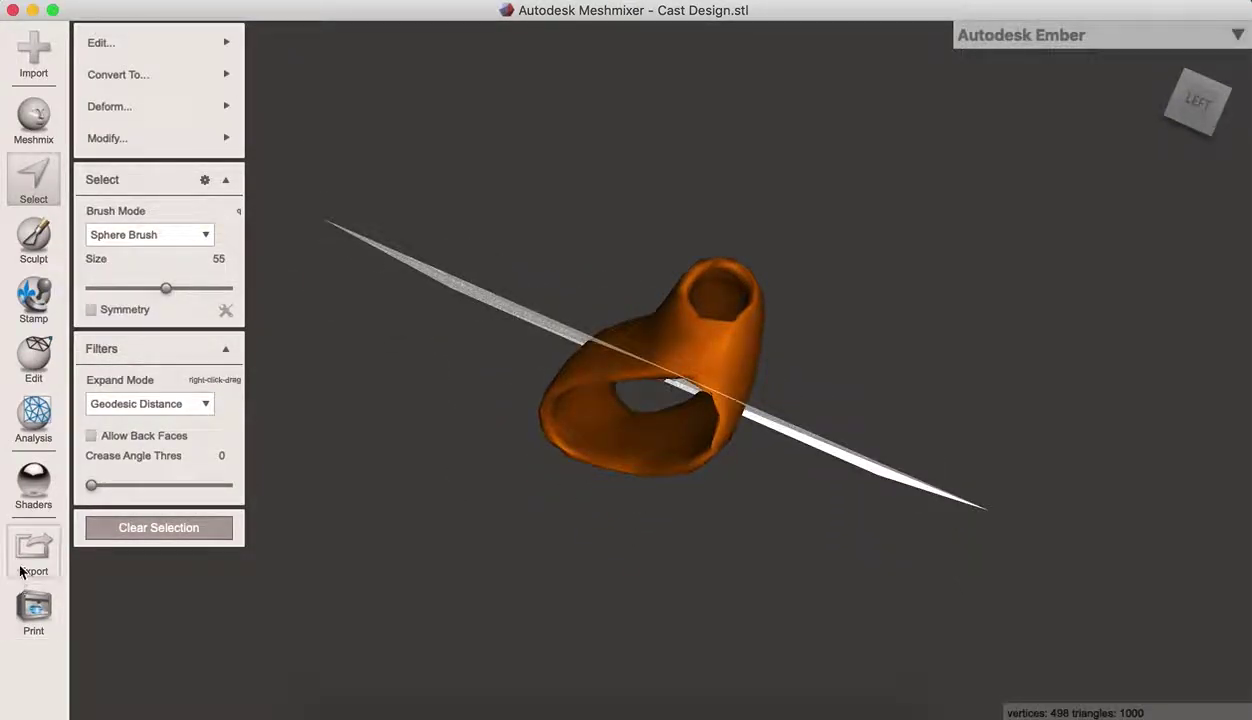
# Start Make Pattern on the reduced cast and set the pattern type to Edges.
pyautogui.click(43, 353)
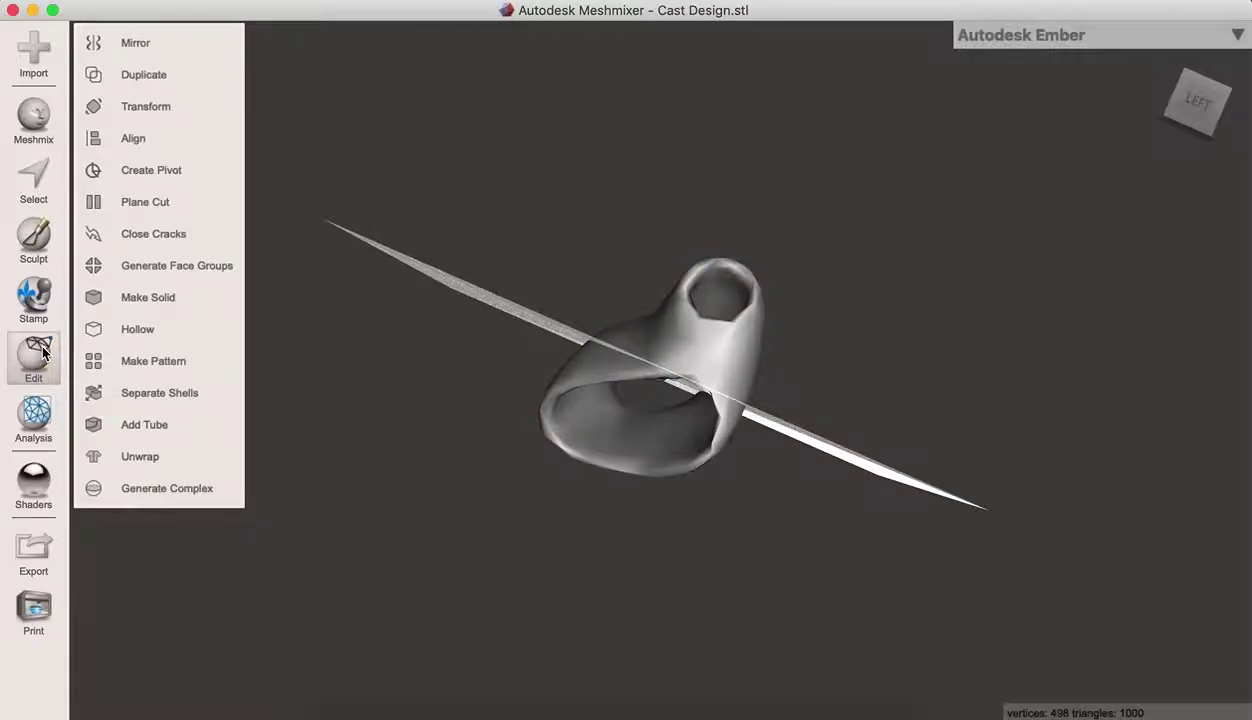
pyautogui.click(181, 368)
pyautogui.moveTo(912, 434); pyautogui.dragTo(615, 447, button='right')
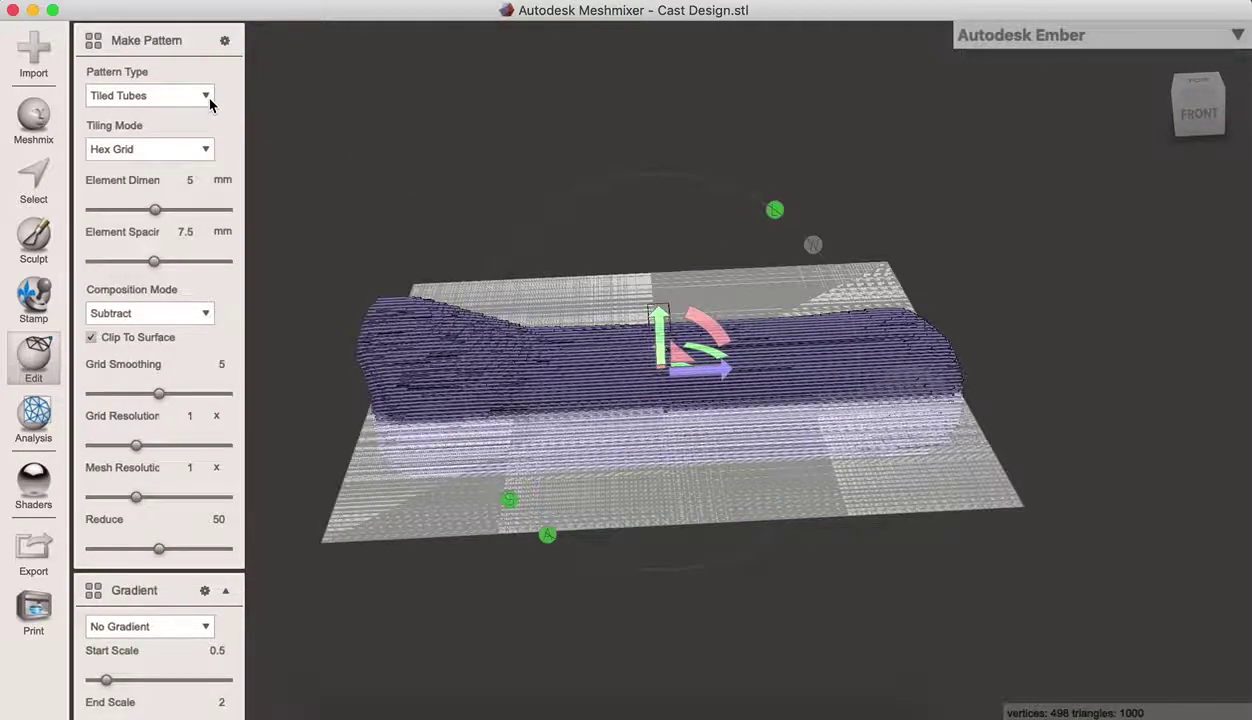
pyautogui.click(206, 96)
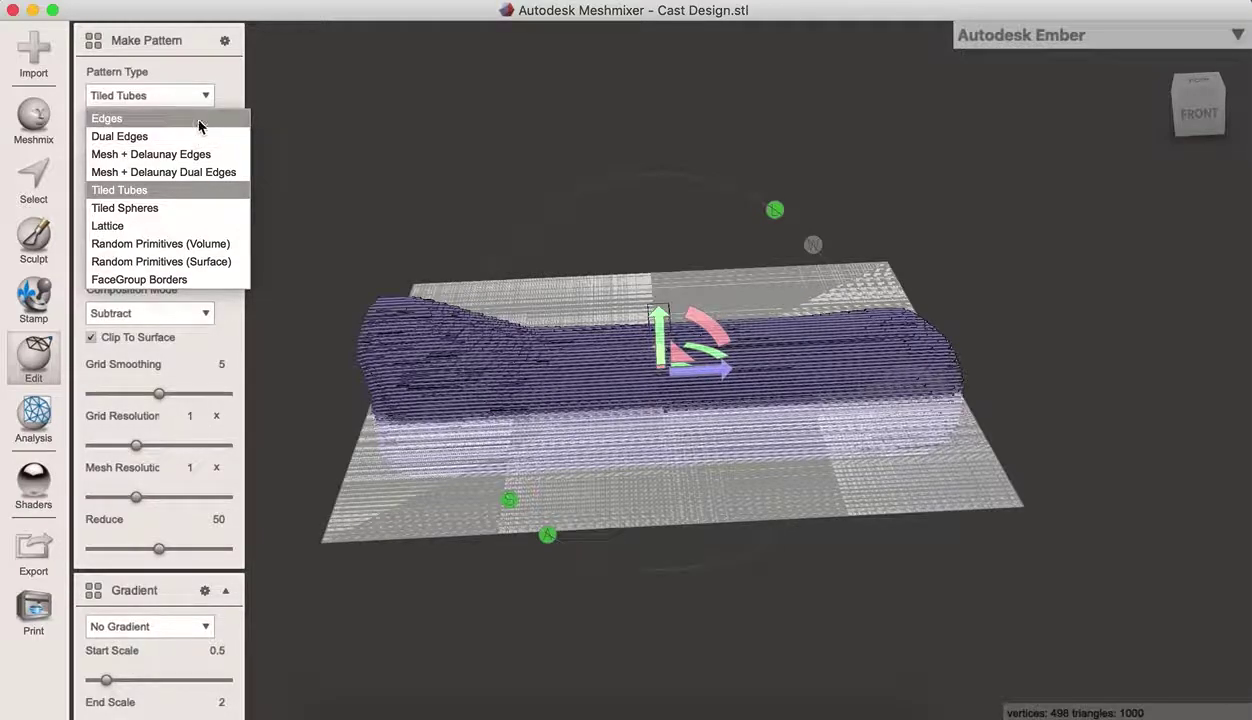
pyautogui.click(198, 121)
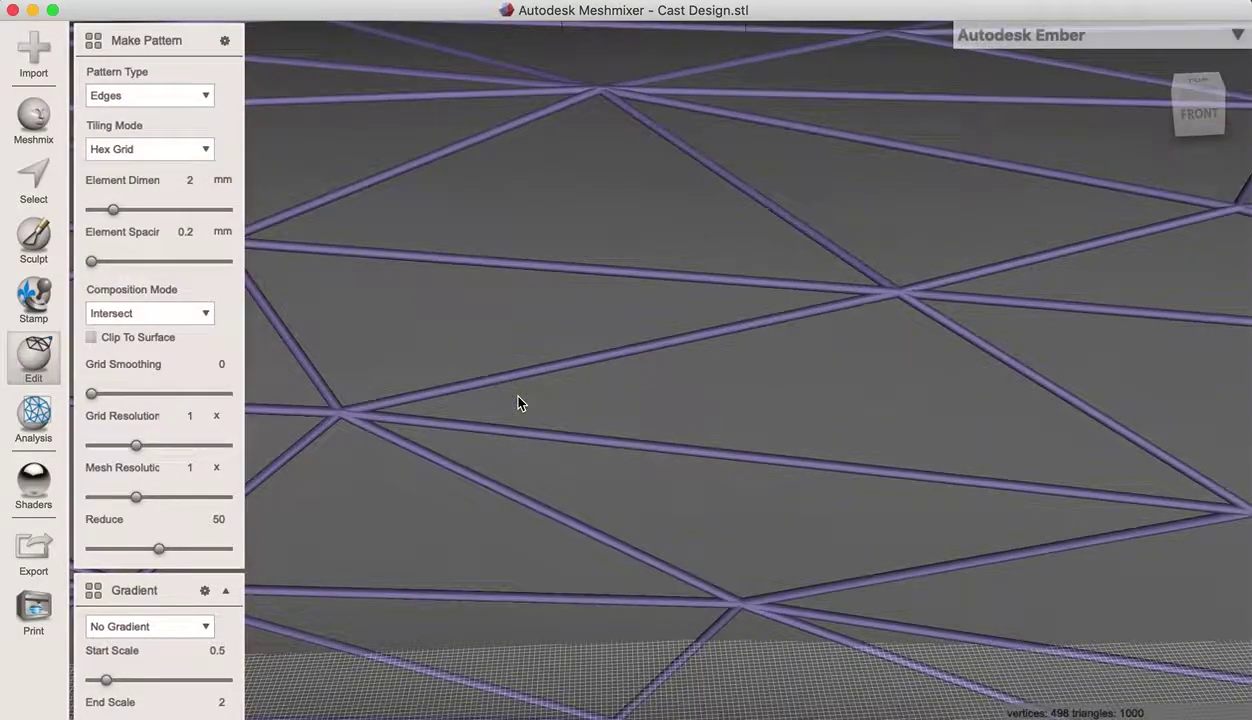
pyautogui.moveTo(517, 400); pyautogui.dragTo(575, 392, button='right')
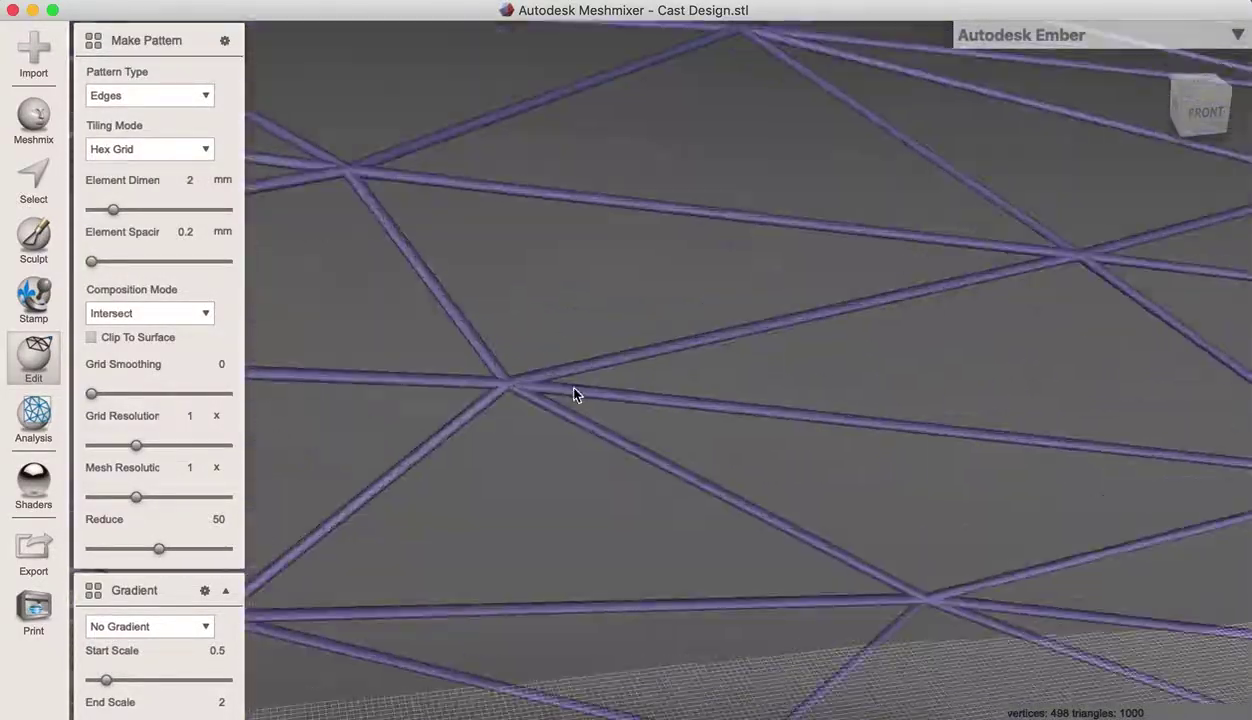
# Set element dimension to 4 mm, keep 0.2 mm spacing, and generate the lattice.
pyautogui.scroll(2, 572, 388)
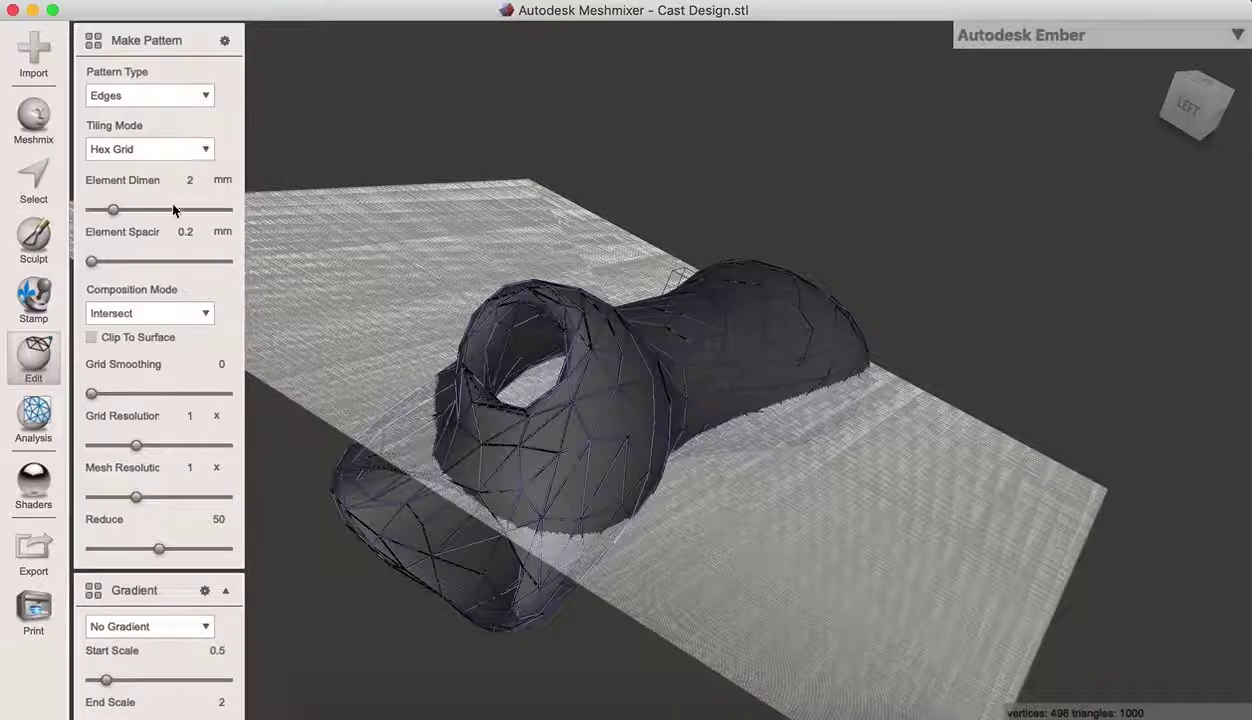
pyautogui.write('4')
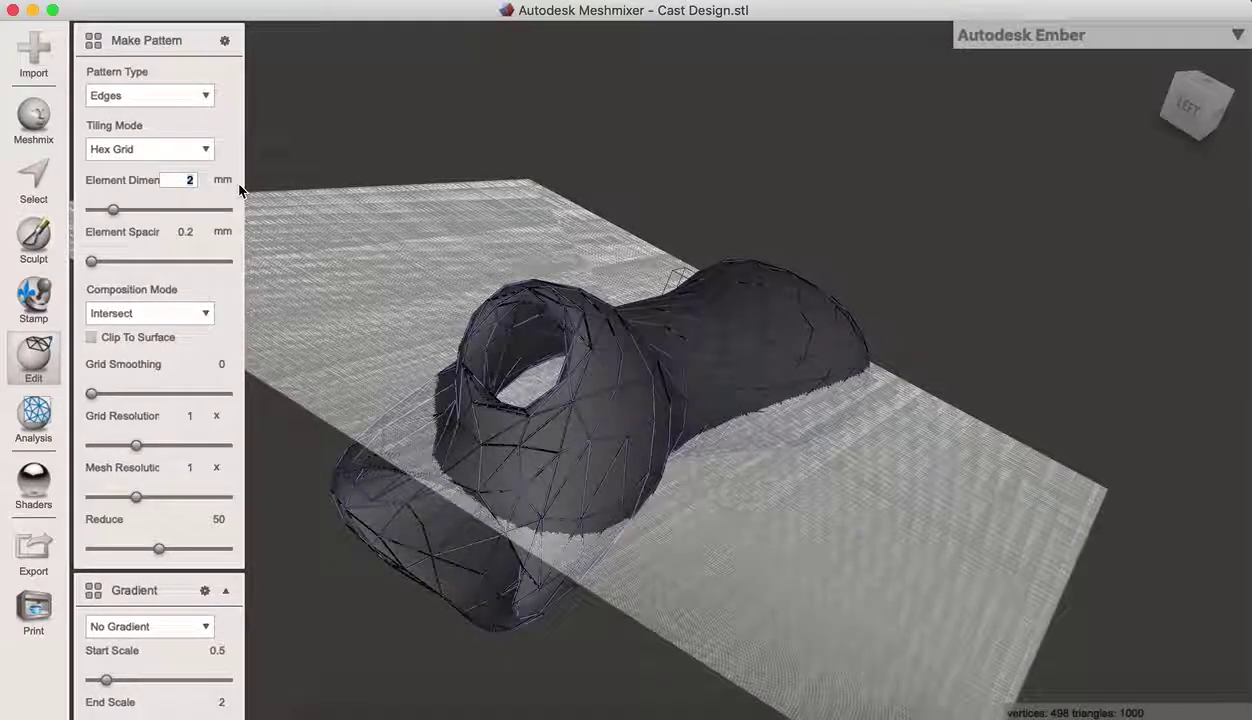
pyautogui.press('Tab')
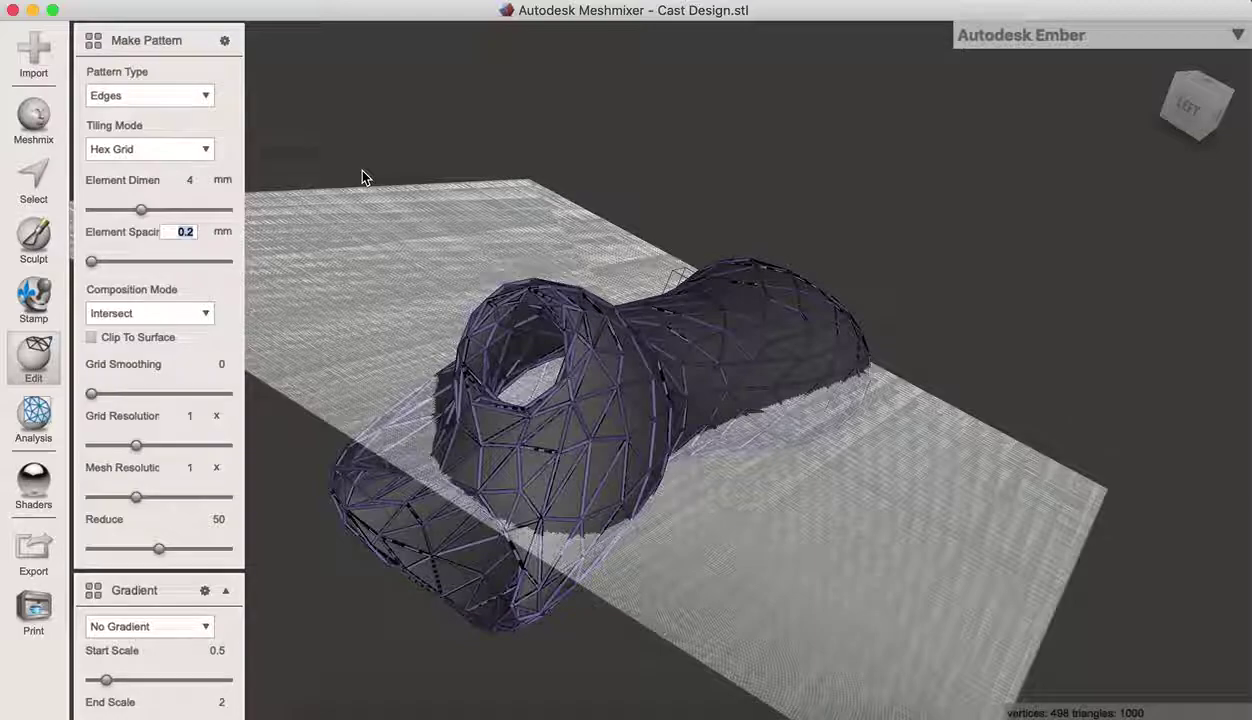
pyautogui.press('Return')
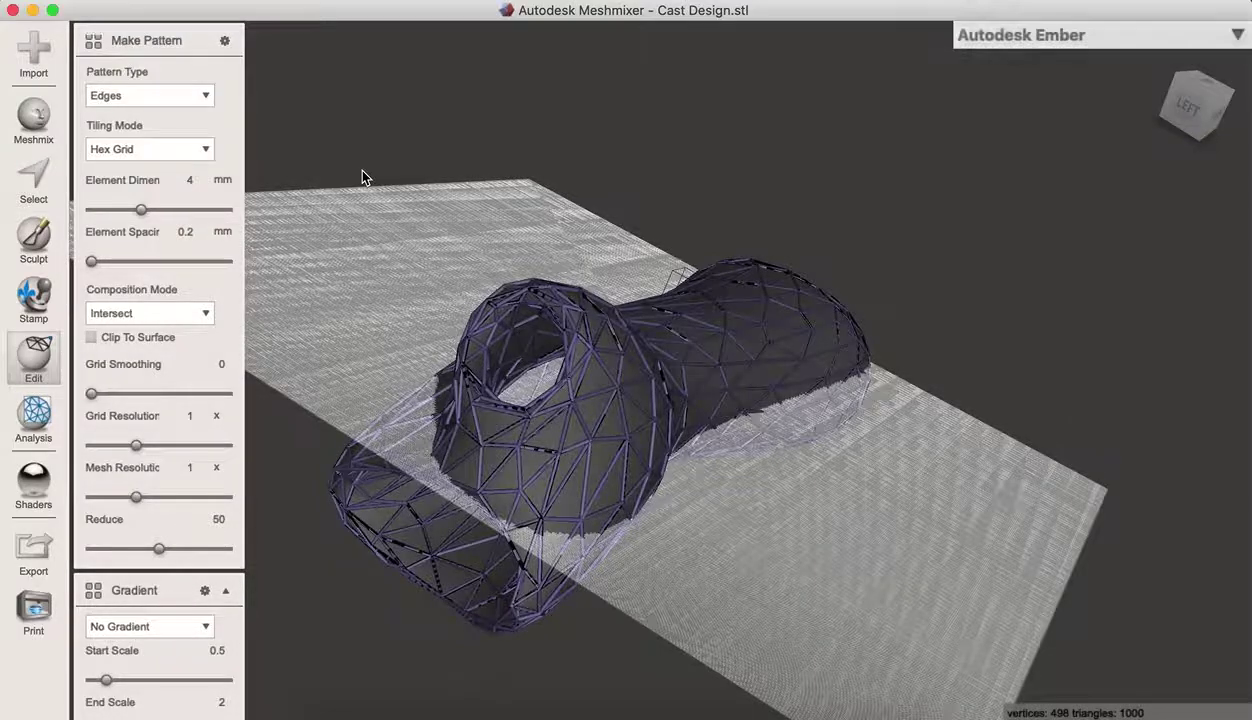
pyautogui.press('Return')
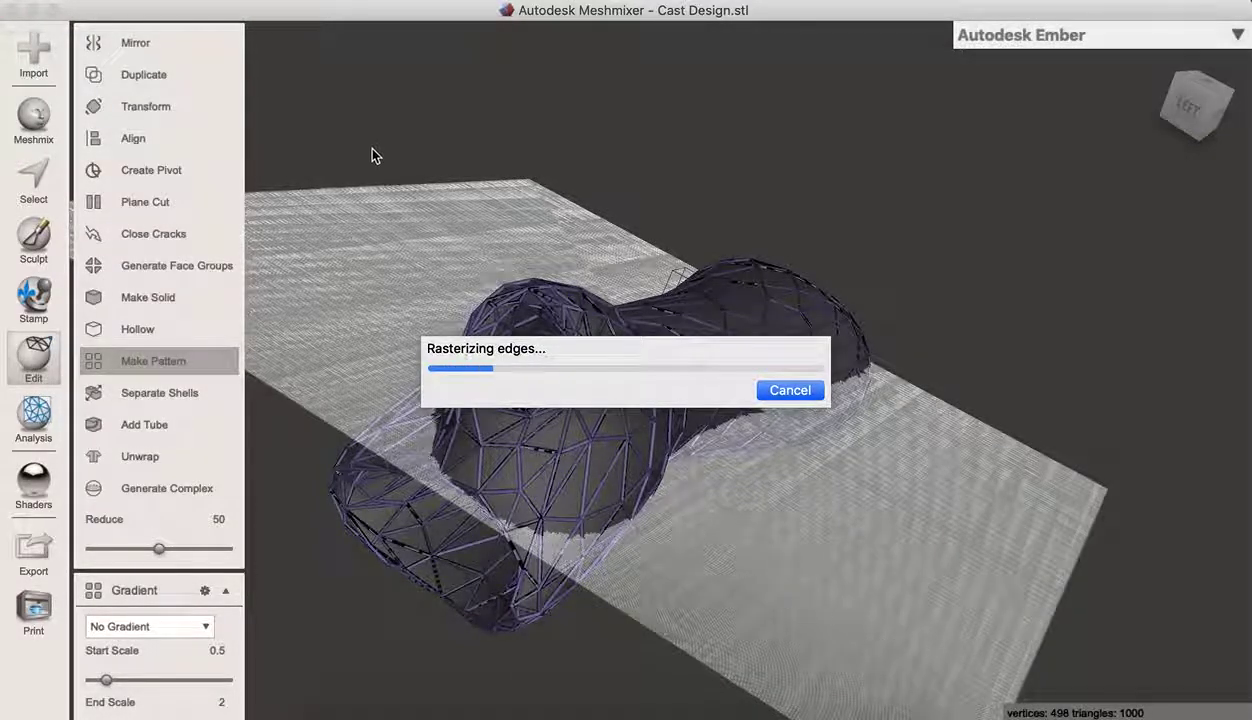